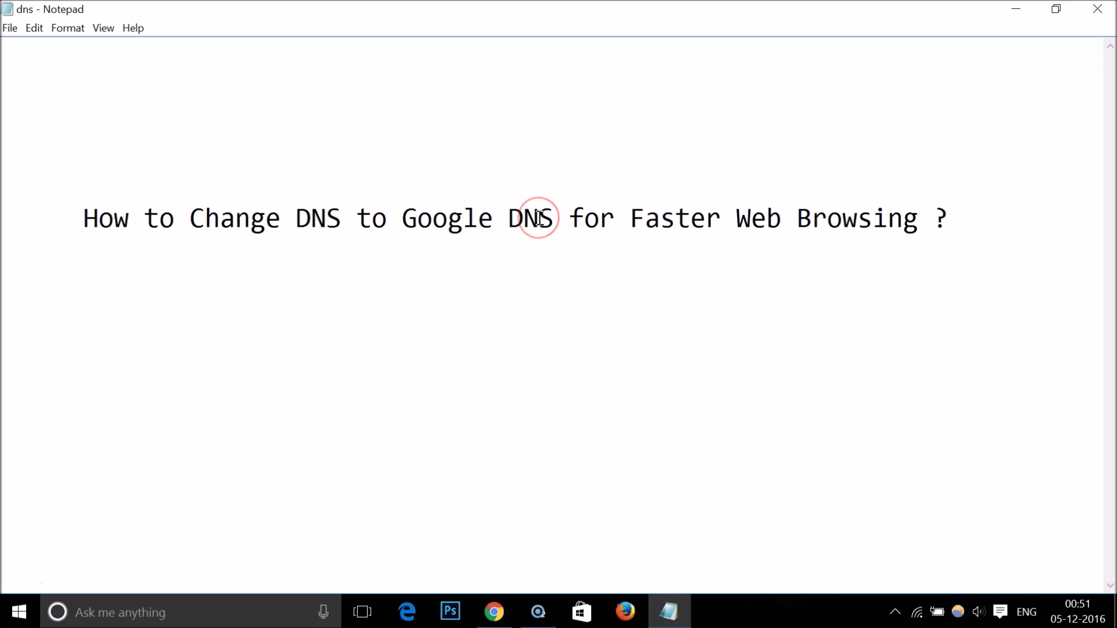
Bring Chrome's Google Public DNS page forward and highlight the bullet listing 8.8.8.8 and 8.8.4.4.
click(494, 612)
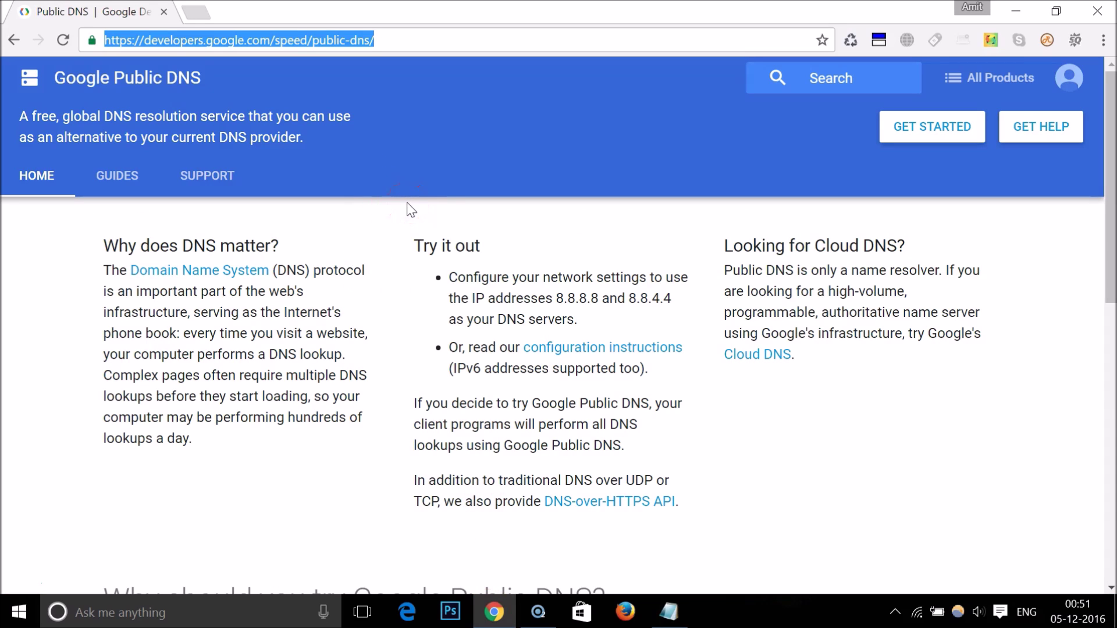
click(431, 43)
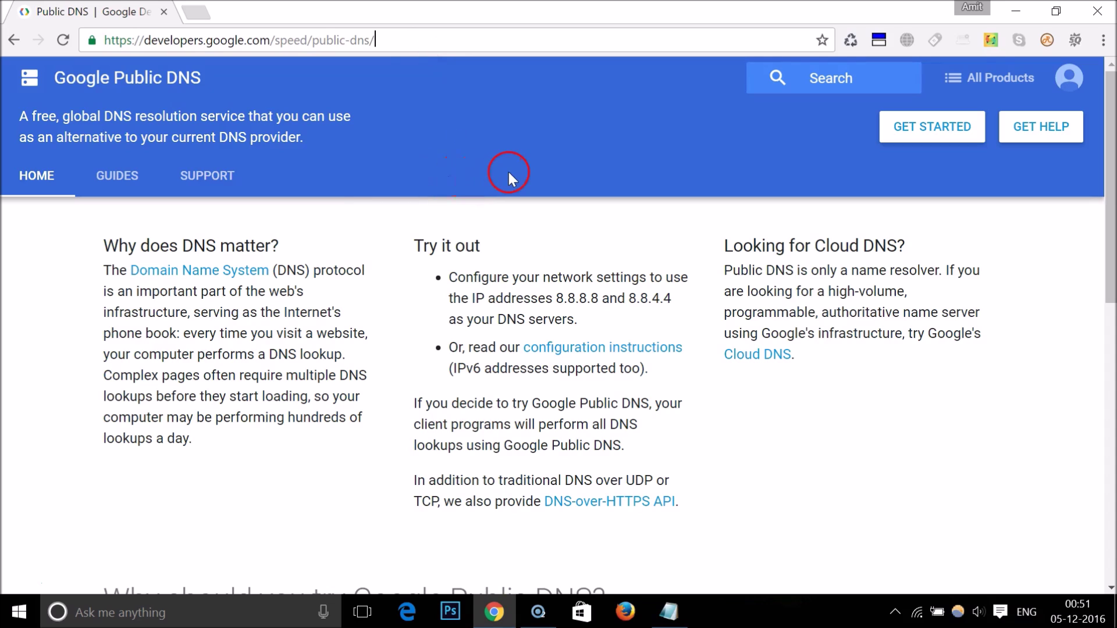
triple_click(418, 39)
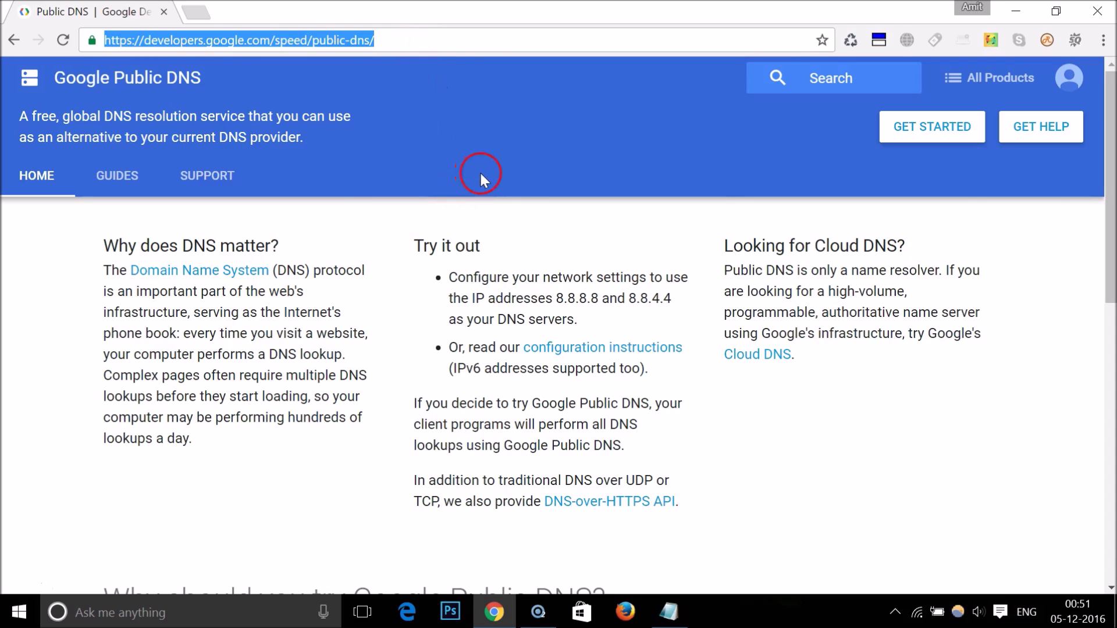
scroll(480, 174, down, 3)
scroll(482, 183, up, 3)
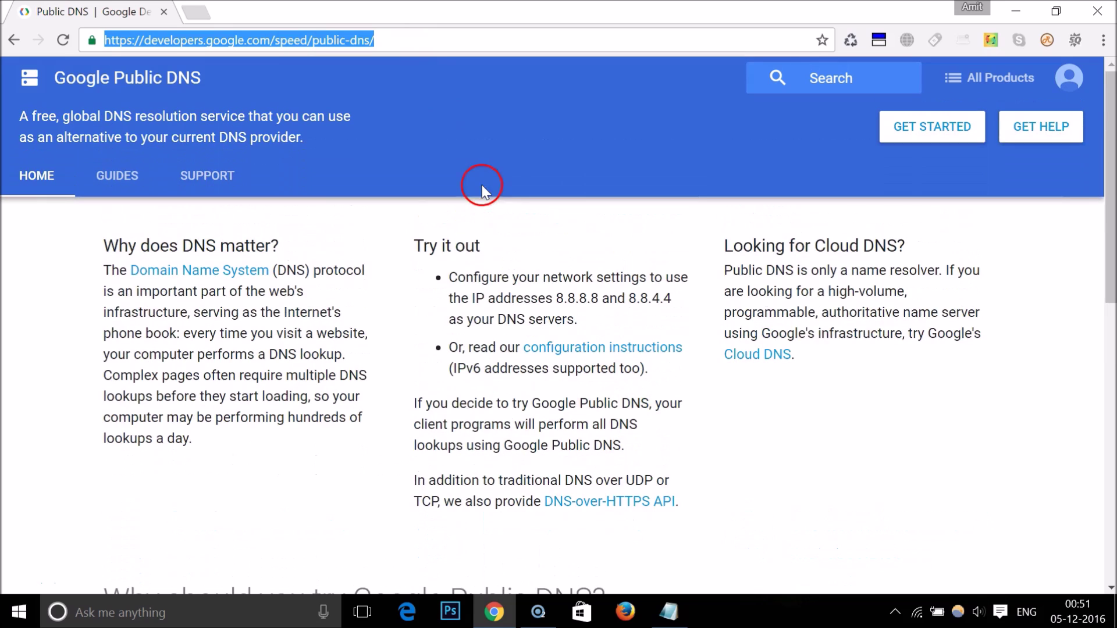
click(413, 45)
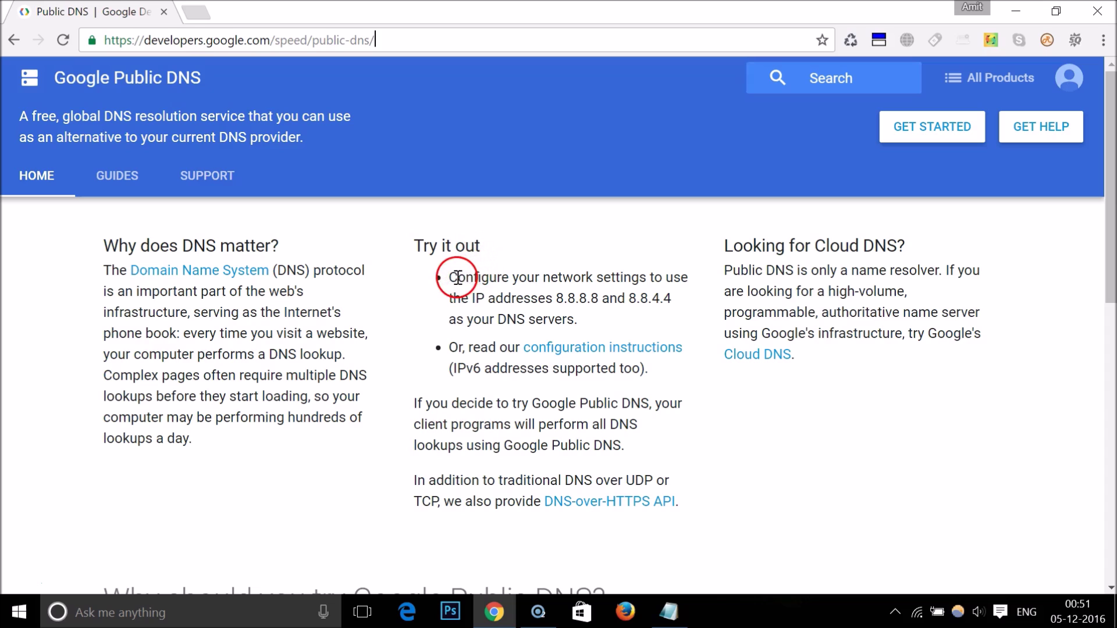
drag(448, 278, 611, 318)
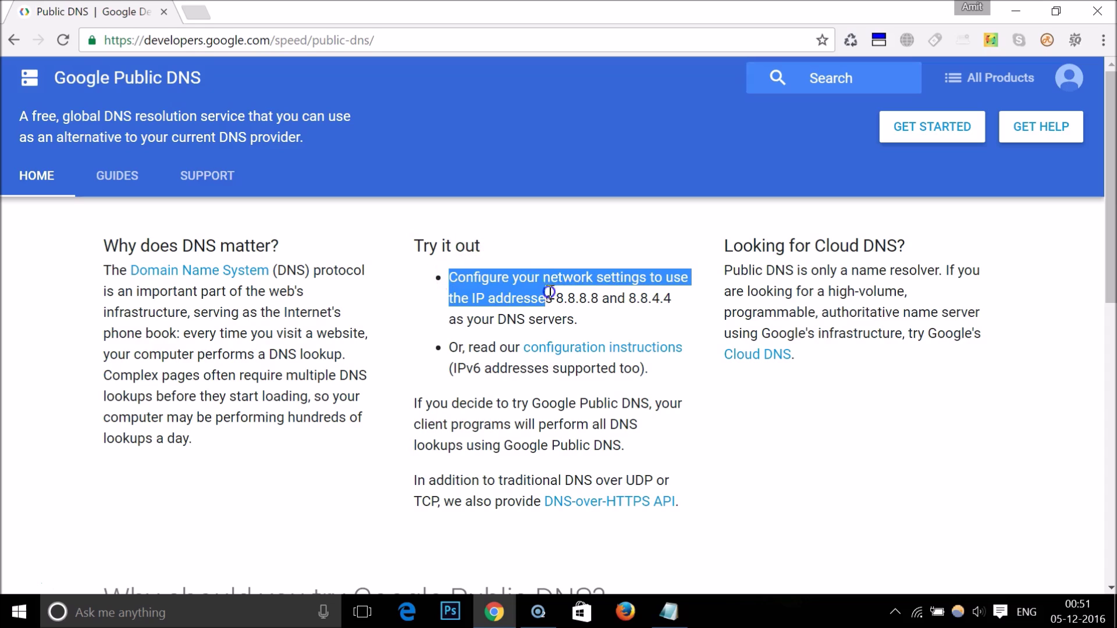
click(612, 320)
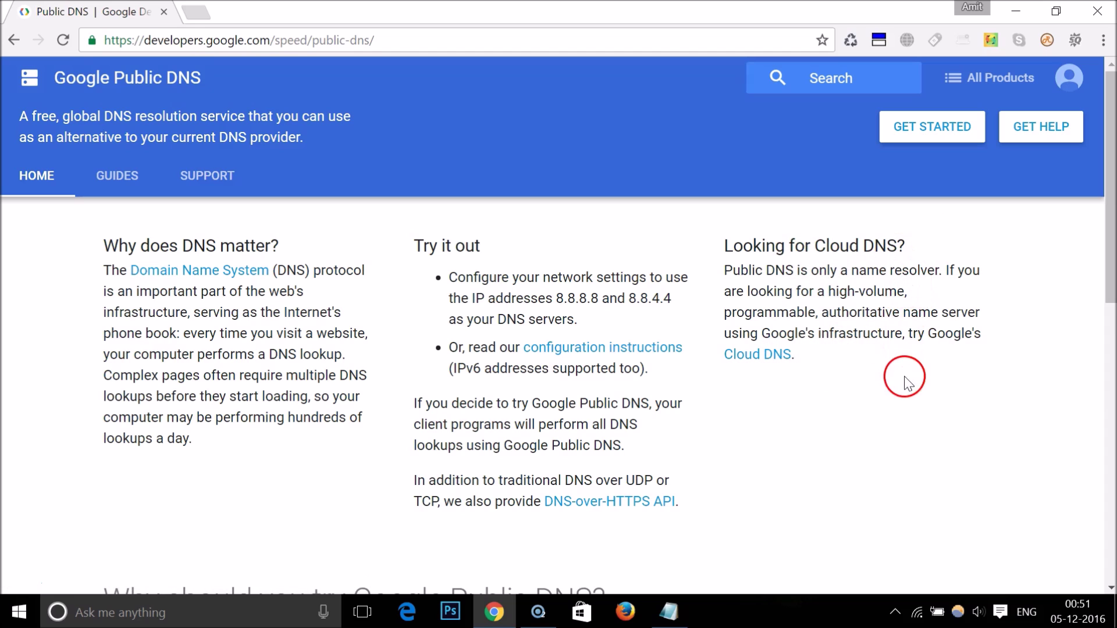
scroll(481, 316, down, 3)
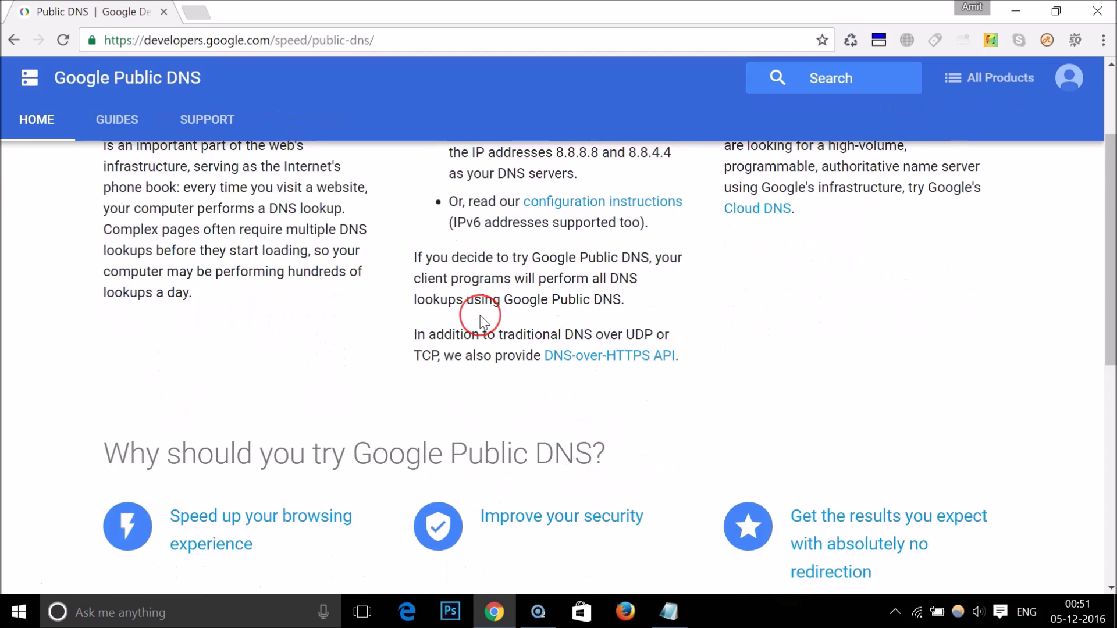
scroll(482, 320, down, 3)
scroll(192, 283, down, 3)
click(192, 284)
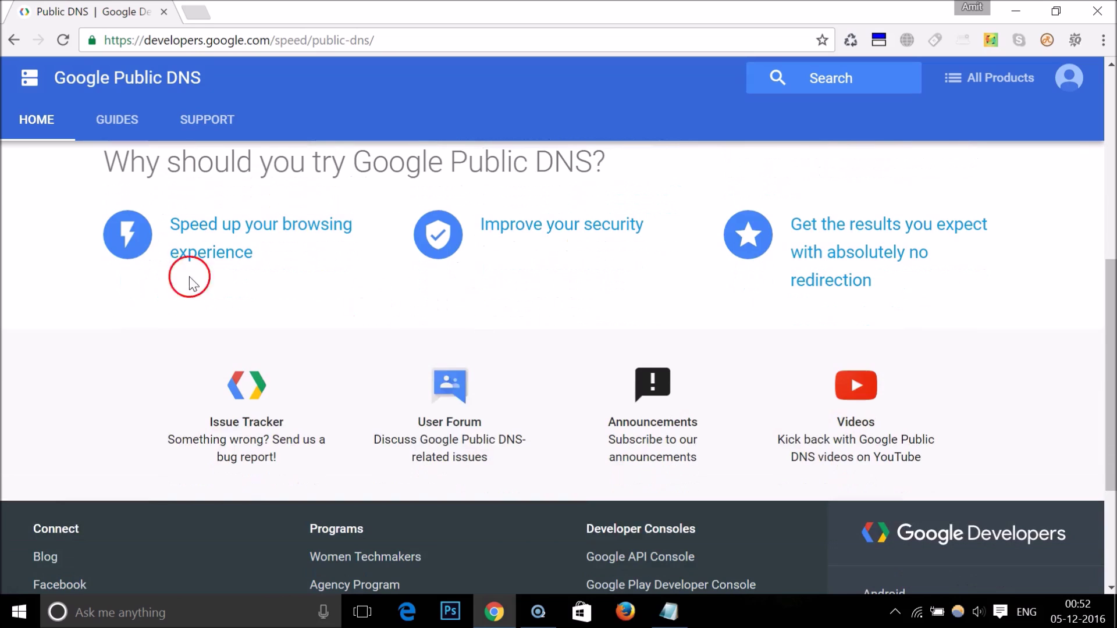
scroll(358, 288, up, 3)
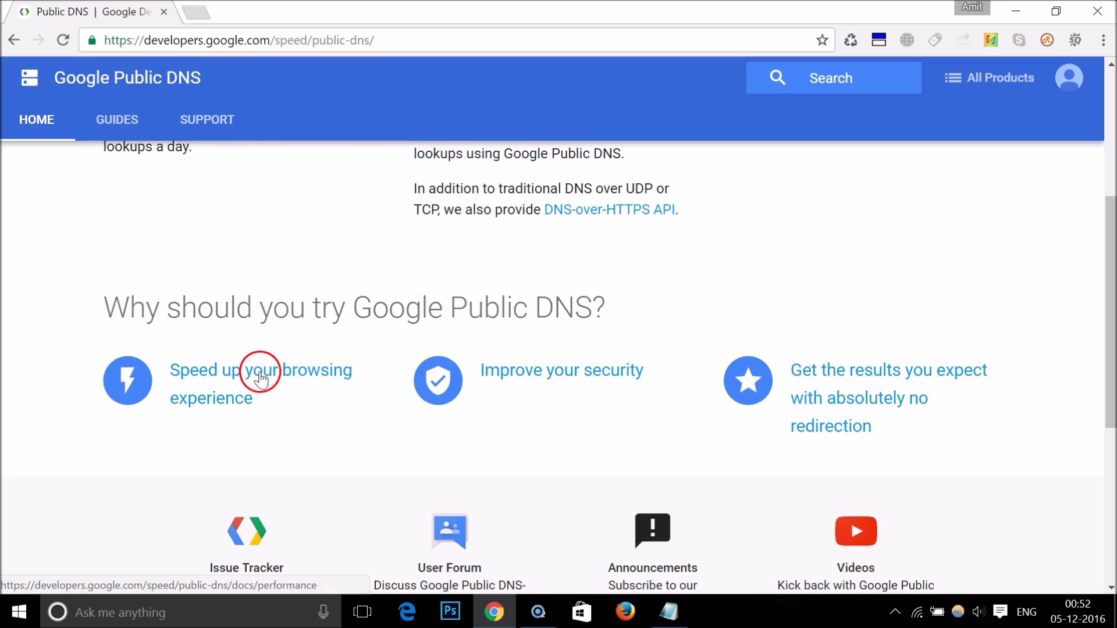
right_click(224, 376)
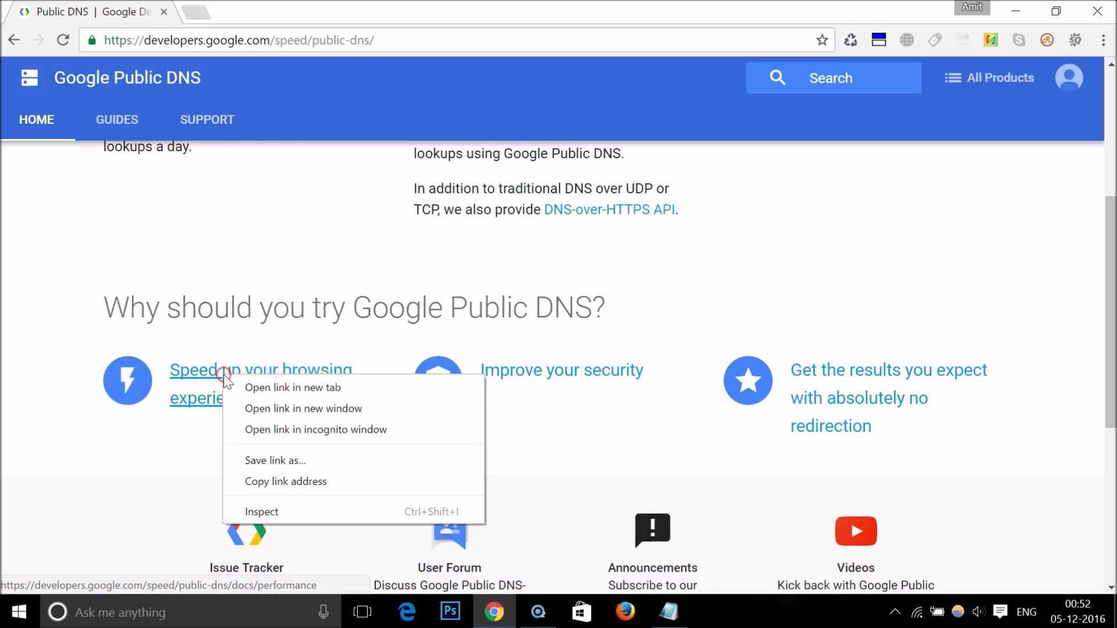
click(252, 387)
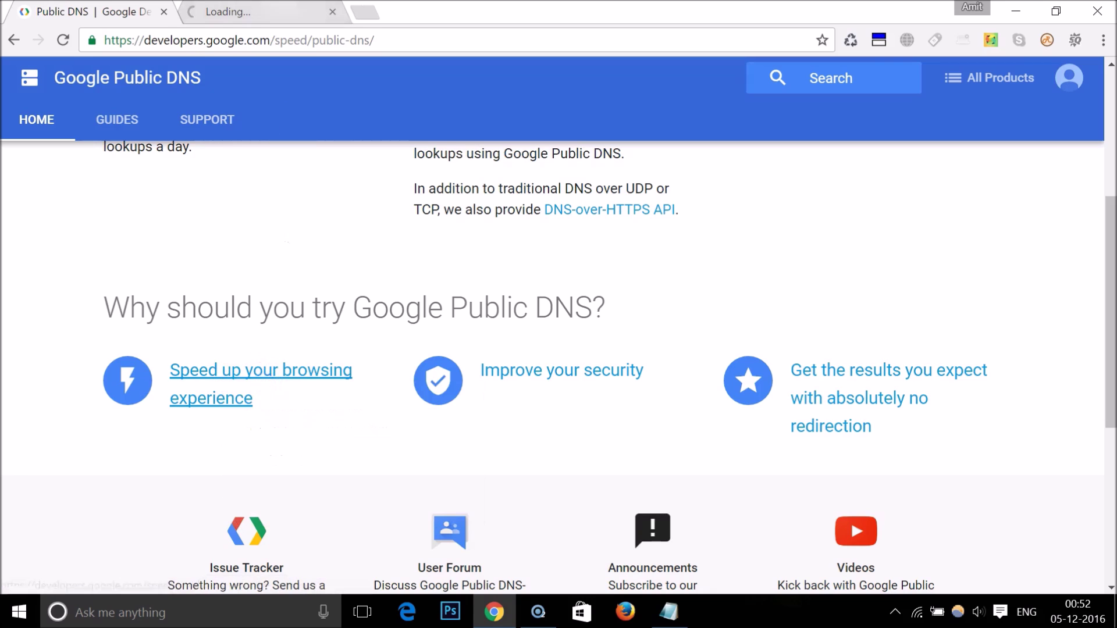
key(ctrl+Tab)
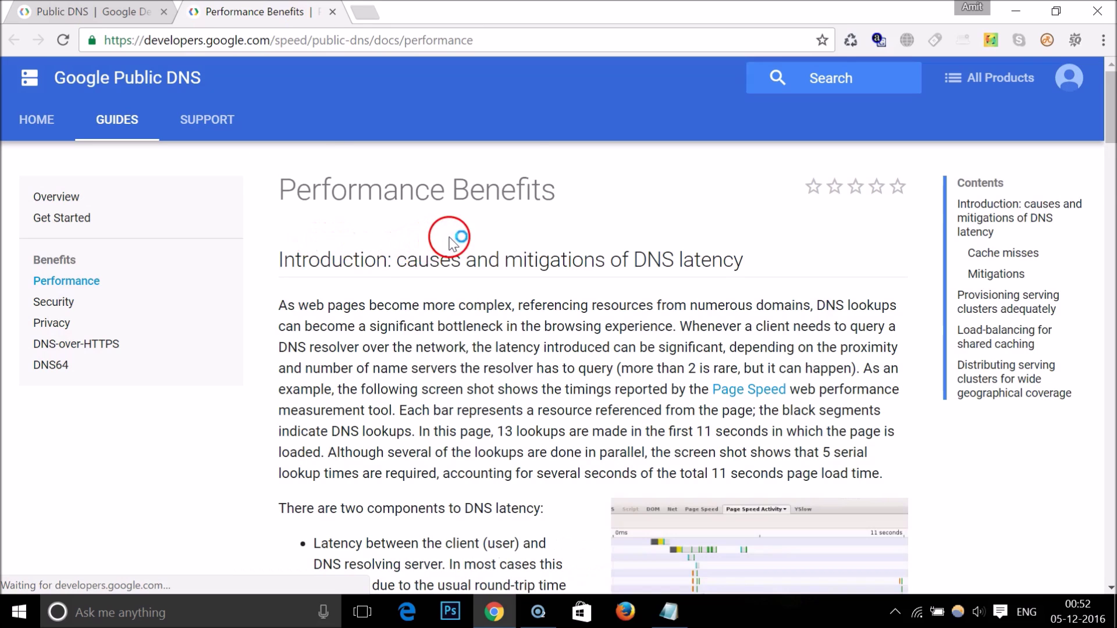
scroll(450, 238, down, 6)
scroll(450, 239, down, 5)
scroll(450, 241, down, 5)
scroll(450, 242, down, 5)
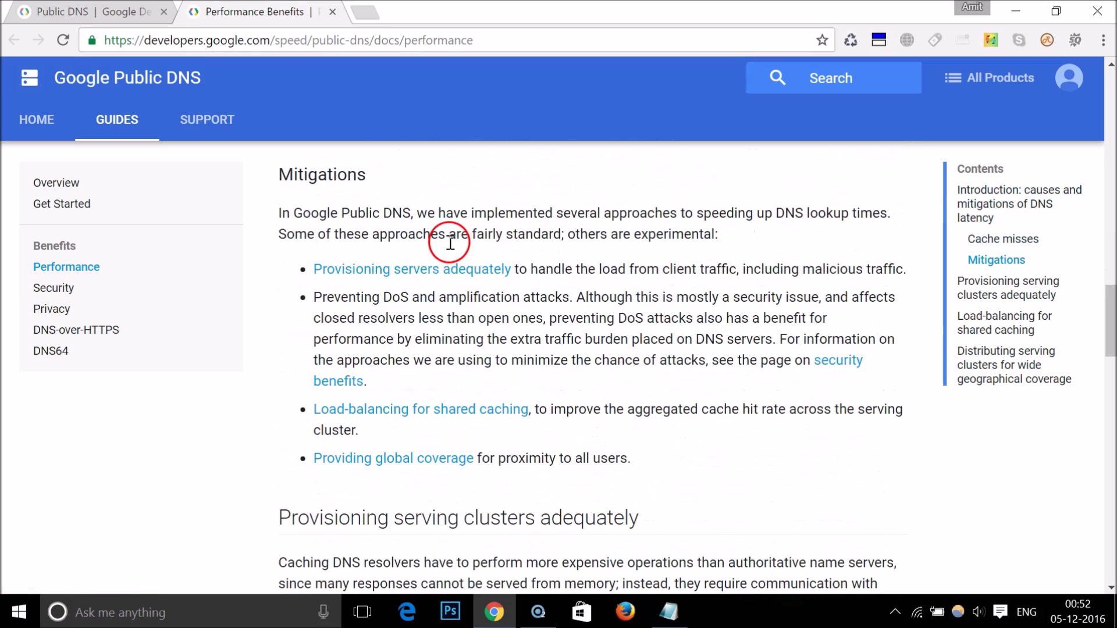
click(332, 12)
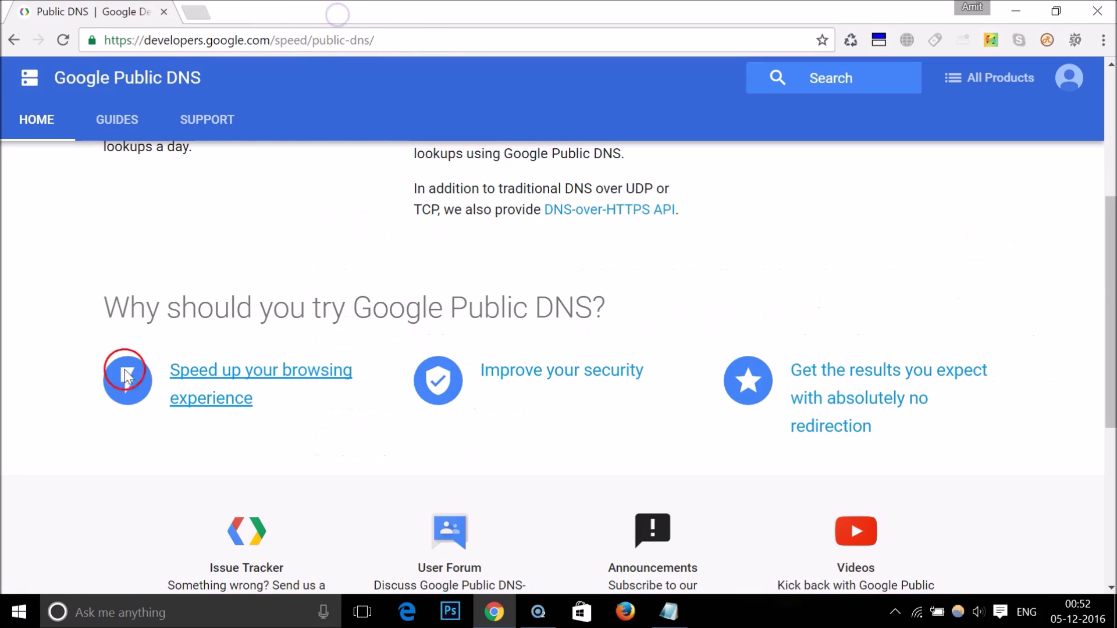
click(202, 467)
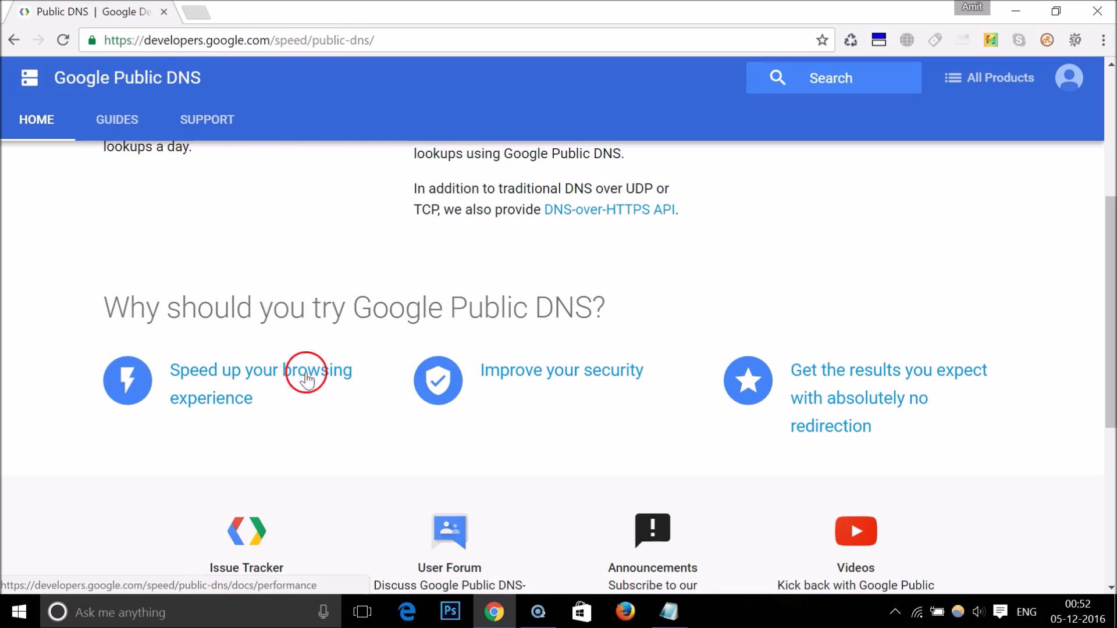
right_click(609, 369)
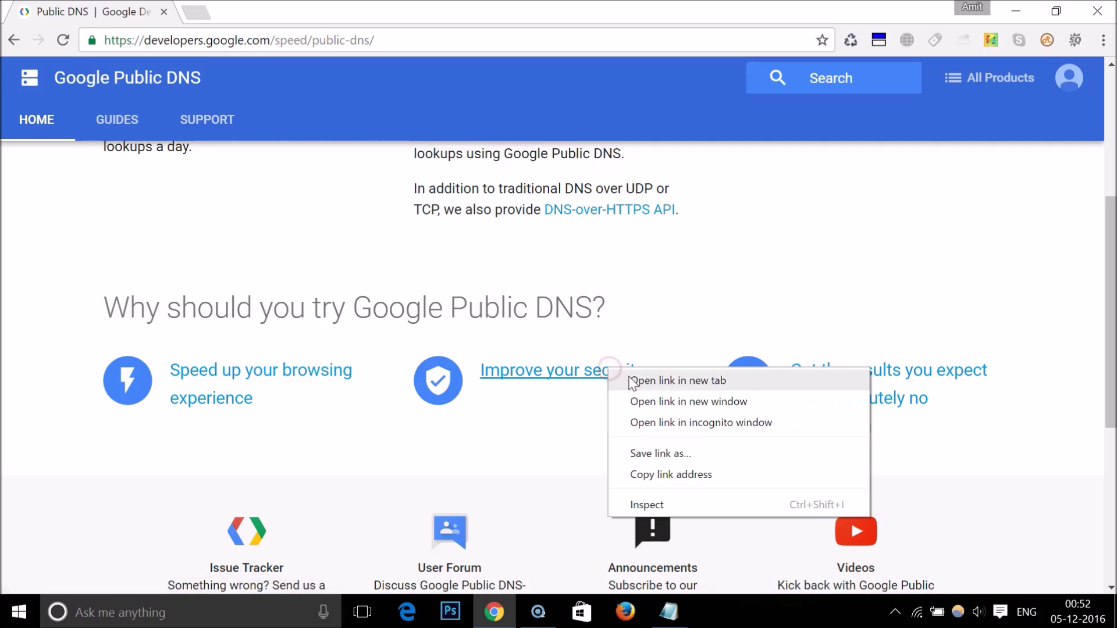
click(685, 295)
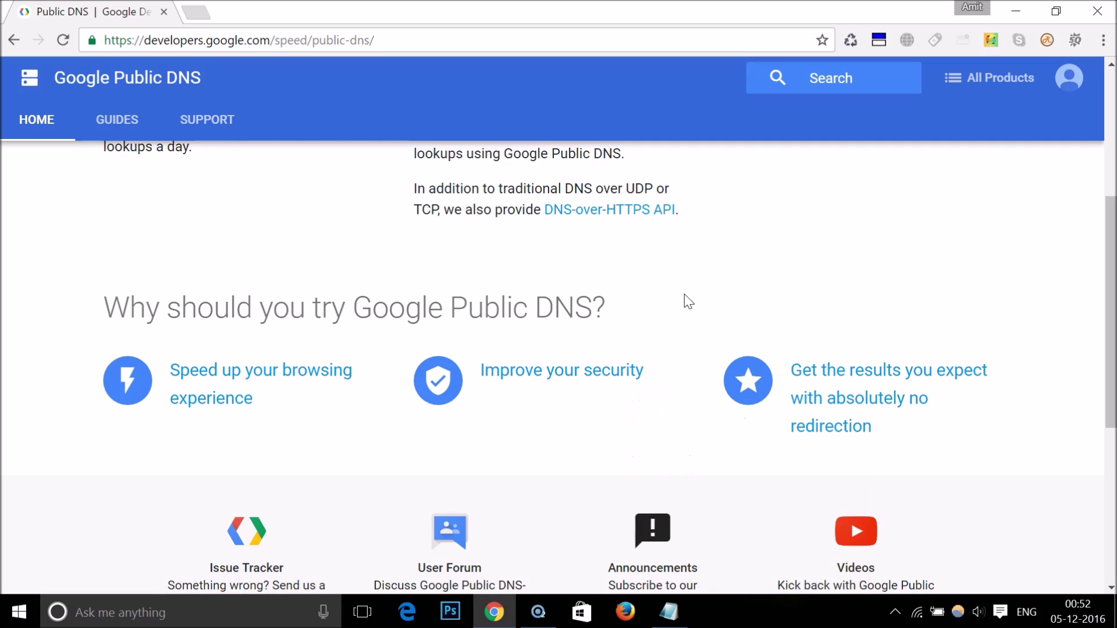
drag(568, 416, 536, 412)
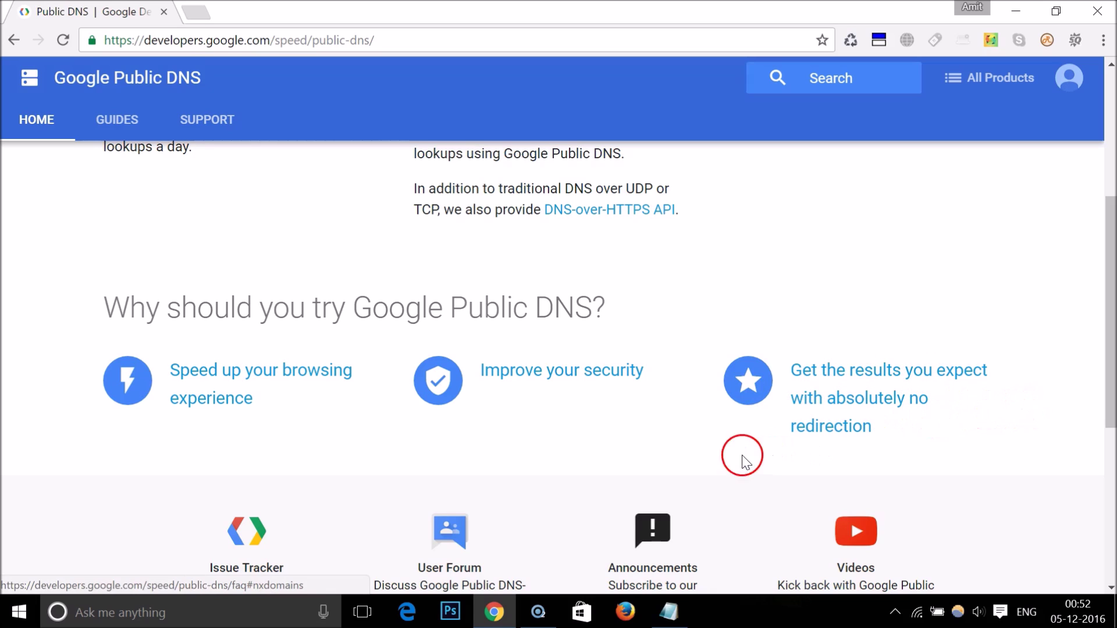
scroll(624, 401, down, 2)
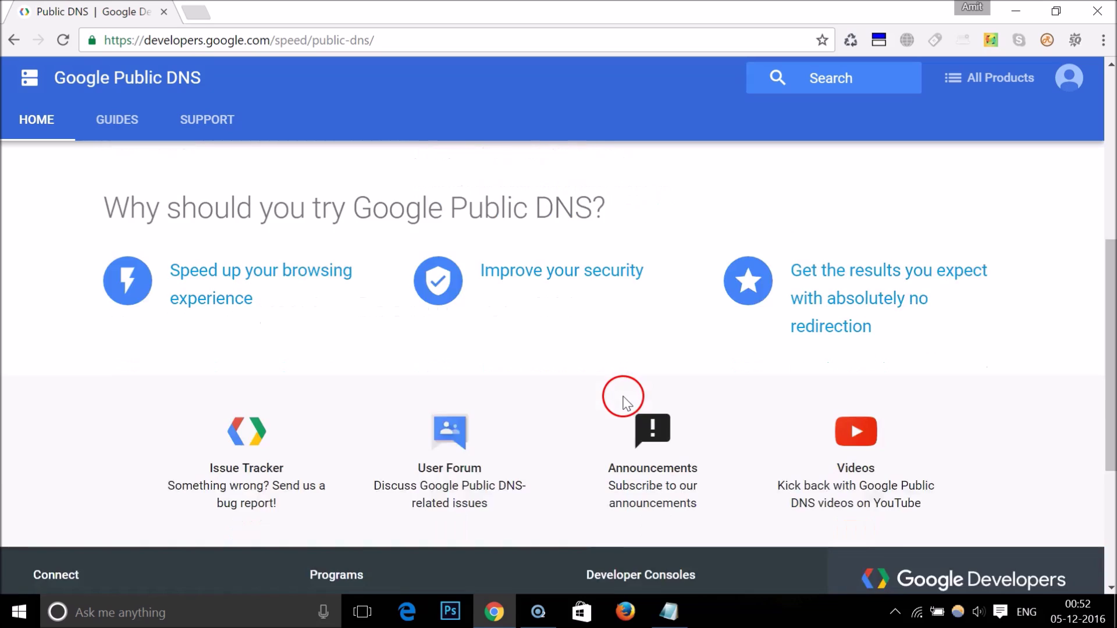
scroll(624, 402, down, 1)
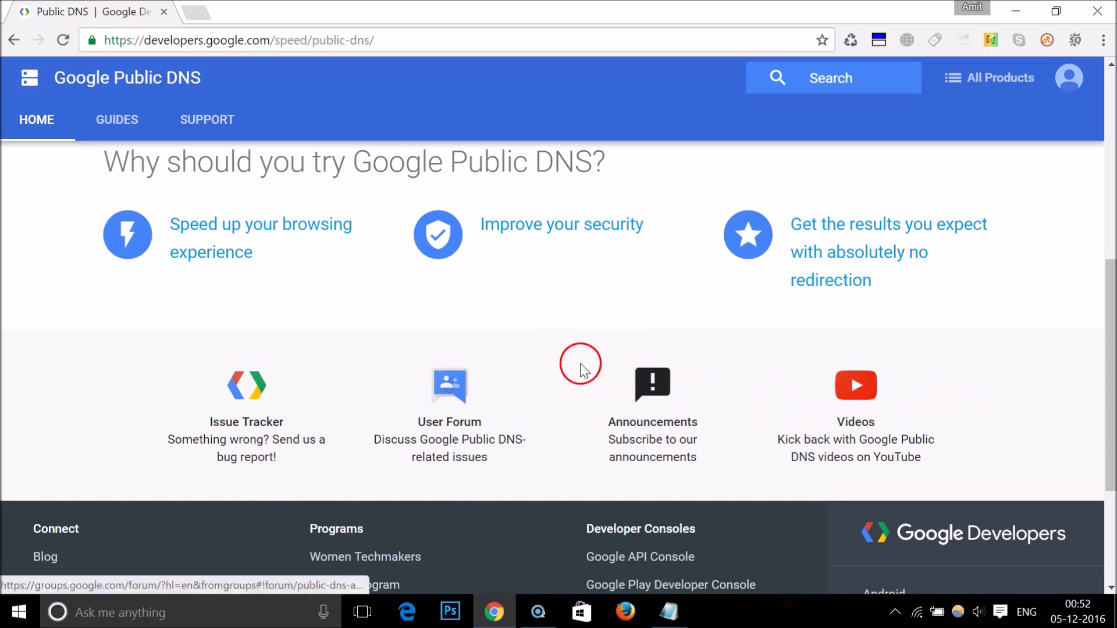
scroll(551, 338, up, 5)
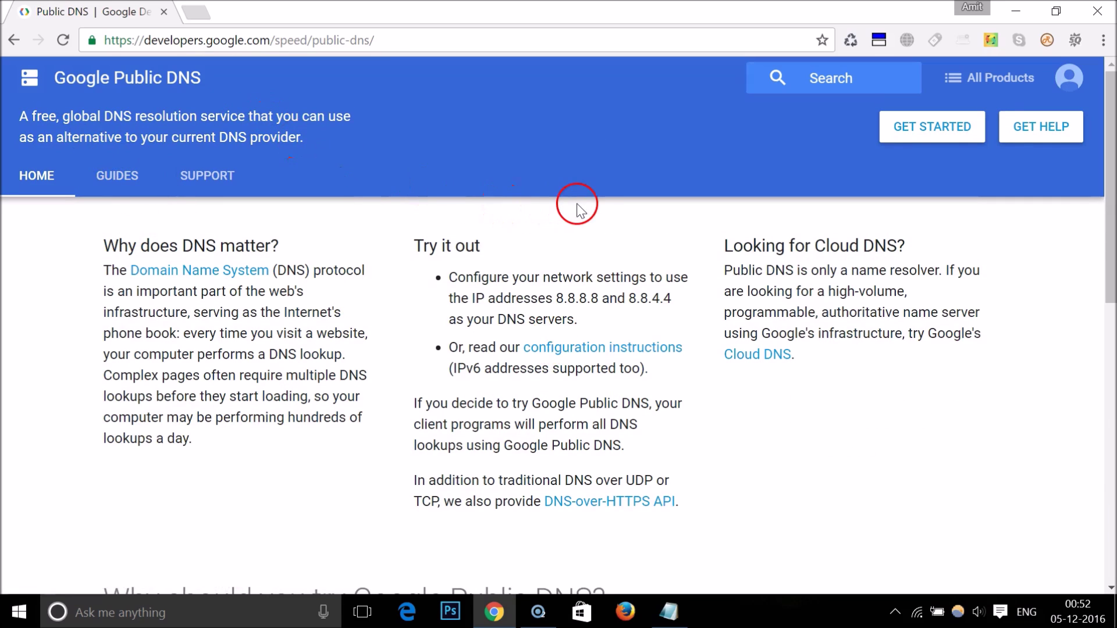
Scroll the DNS page briefly, then minimize Chrome to reveal the Notepad DNS how-to note.
scroll(578, 239, down, 5)
scroll(570, 300, up, 5)
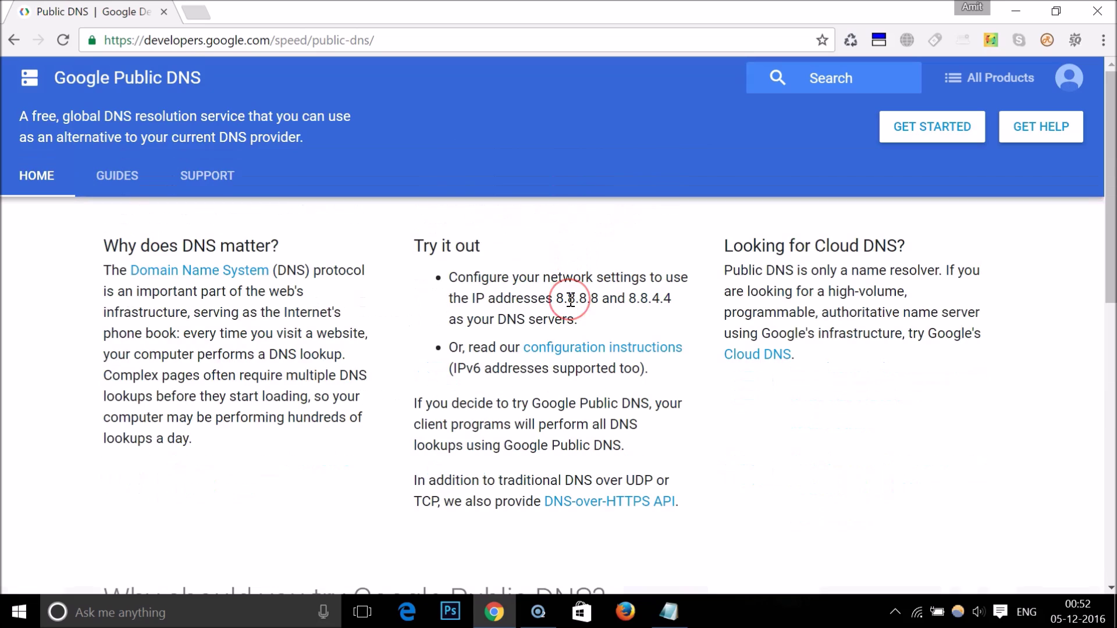
click(519, 238)
click(1011, 12)
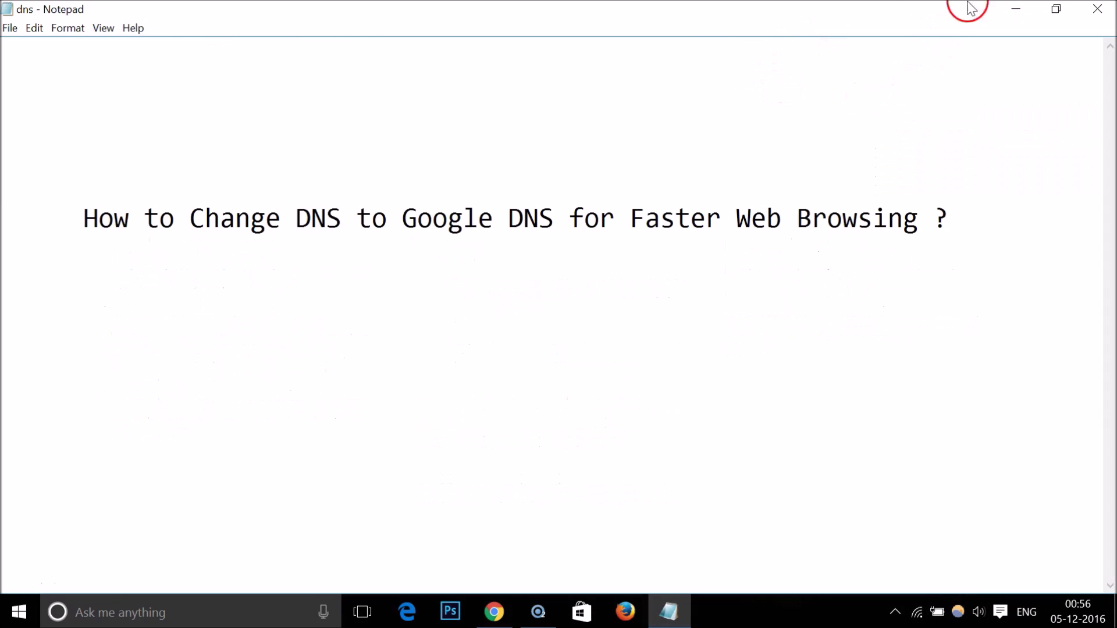
Open Control Panel by searching 'control' from the taskbar.
click(1013, 9)
click(281, 609)
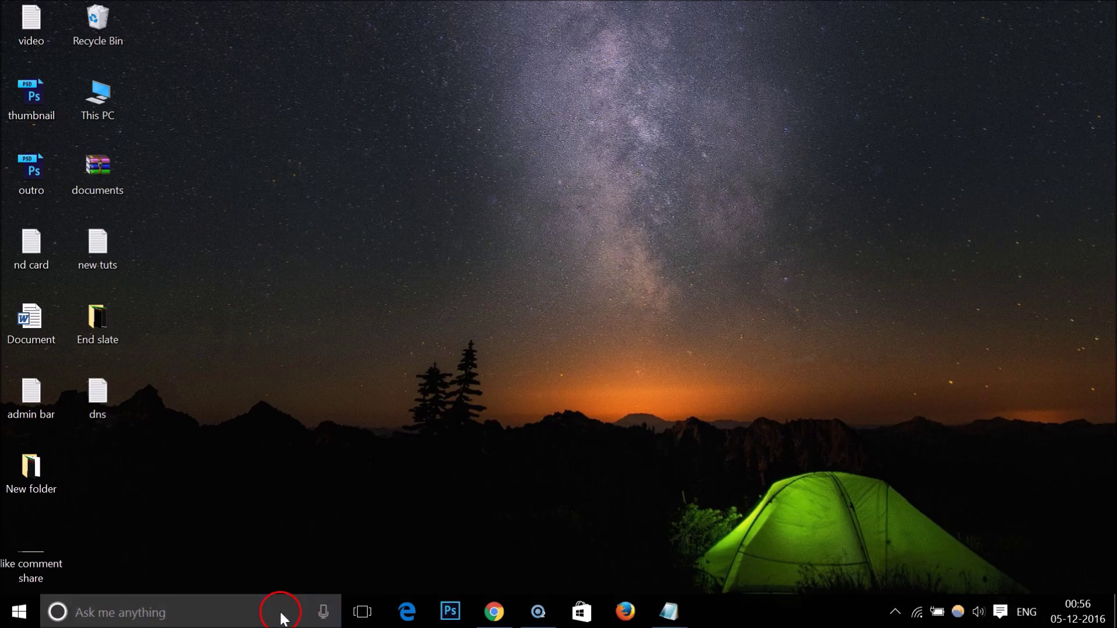
text(con)
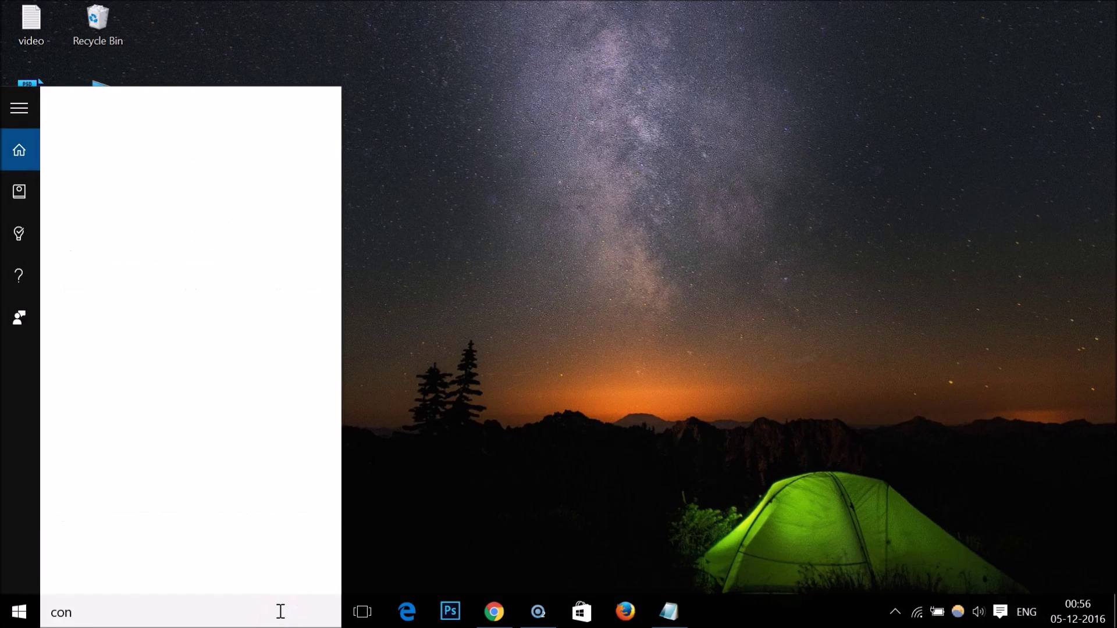
text(trol)
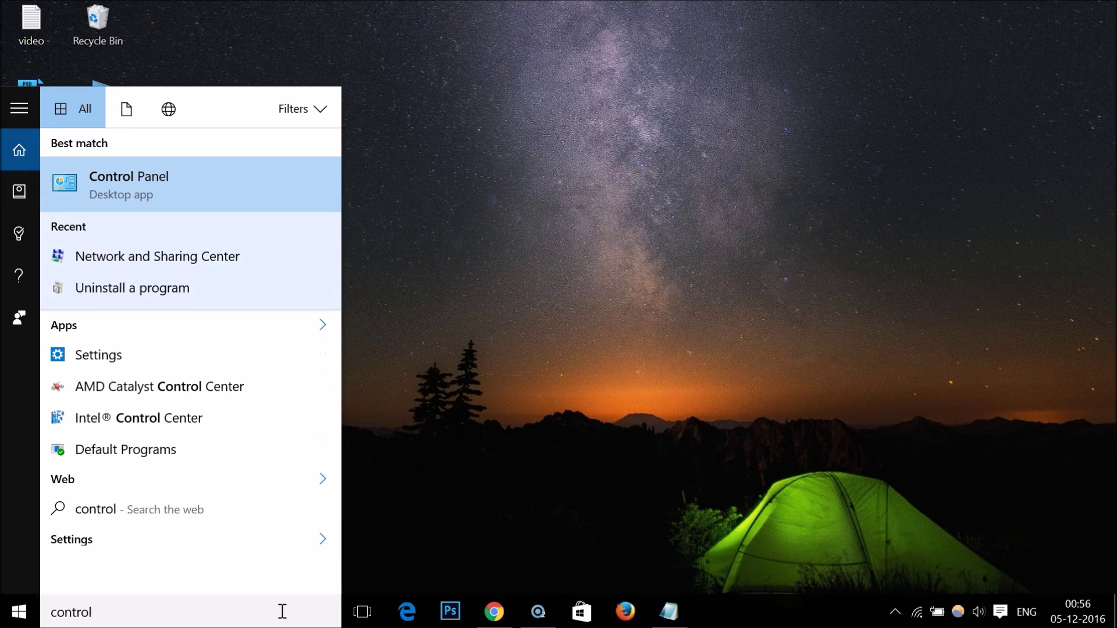
click(179, 196)
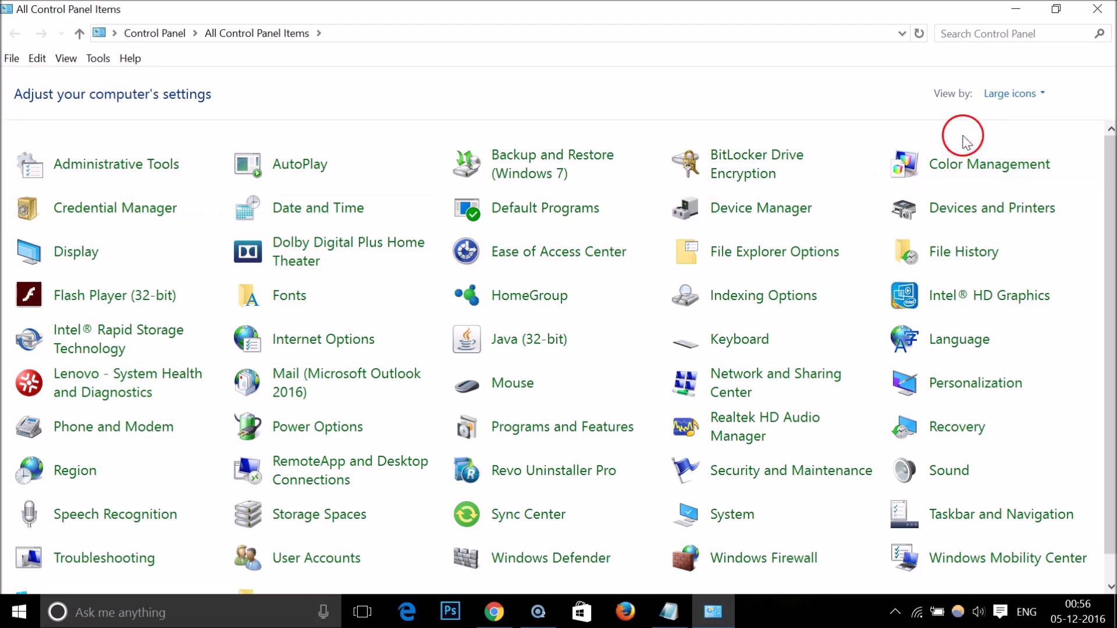
Show Control Panel items as Large icons and open Network and Sharing Center.
click(1018, 94)
click(1022, 116)
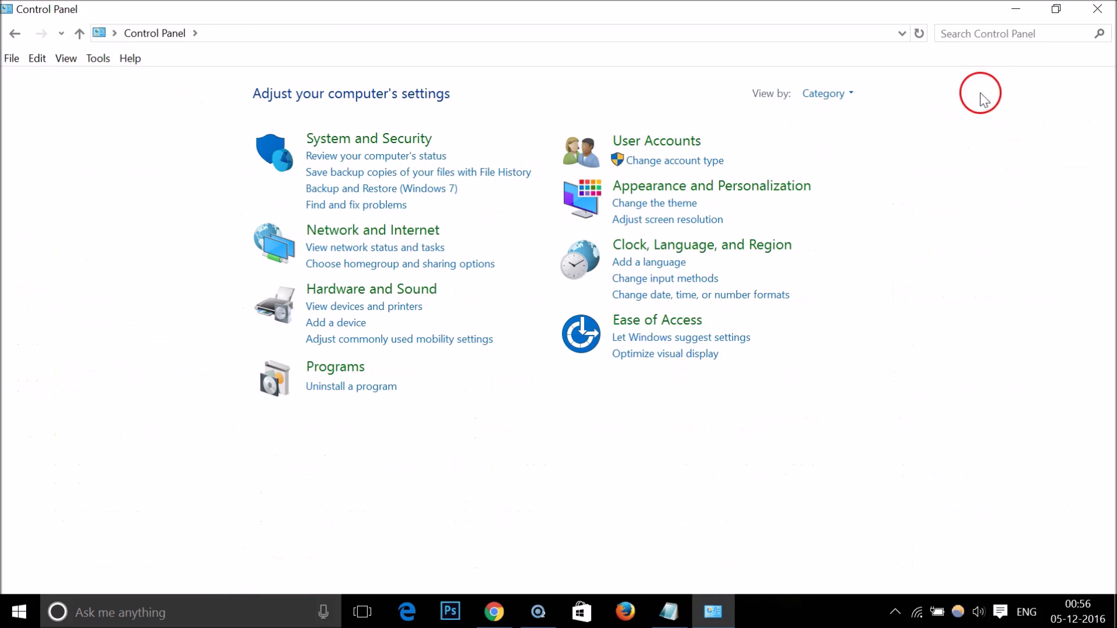
click(834, 100)
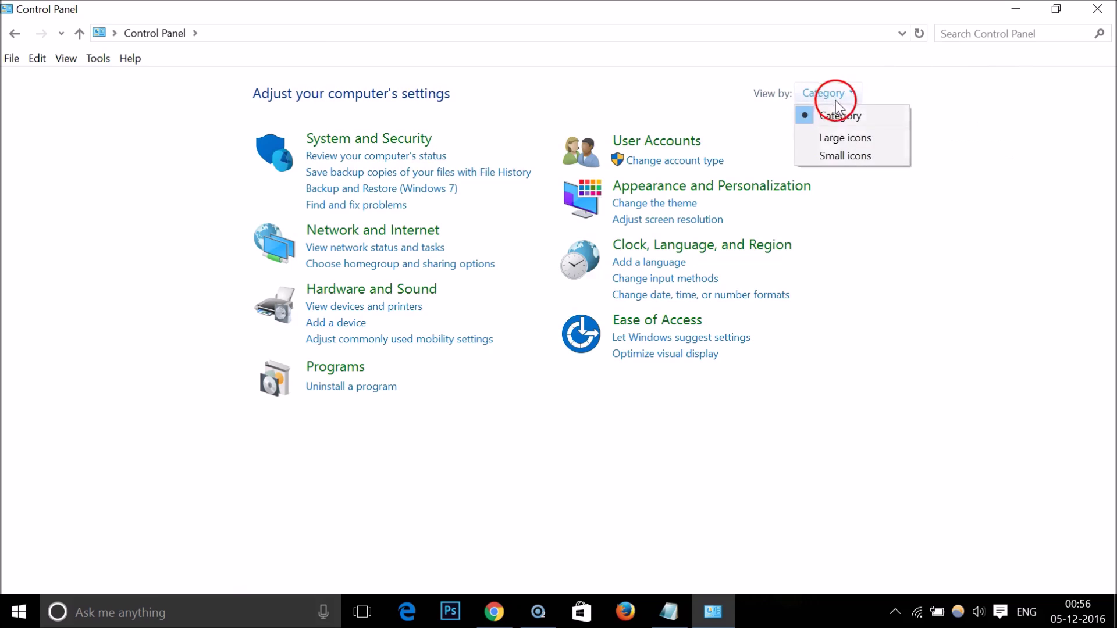
click(837, 133)
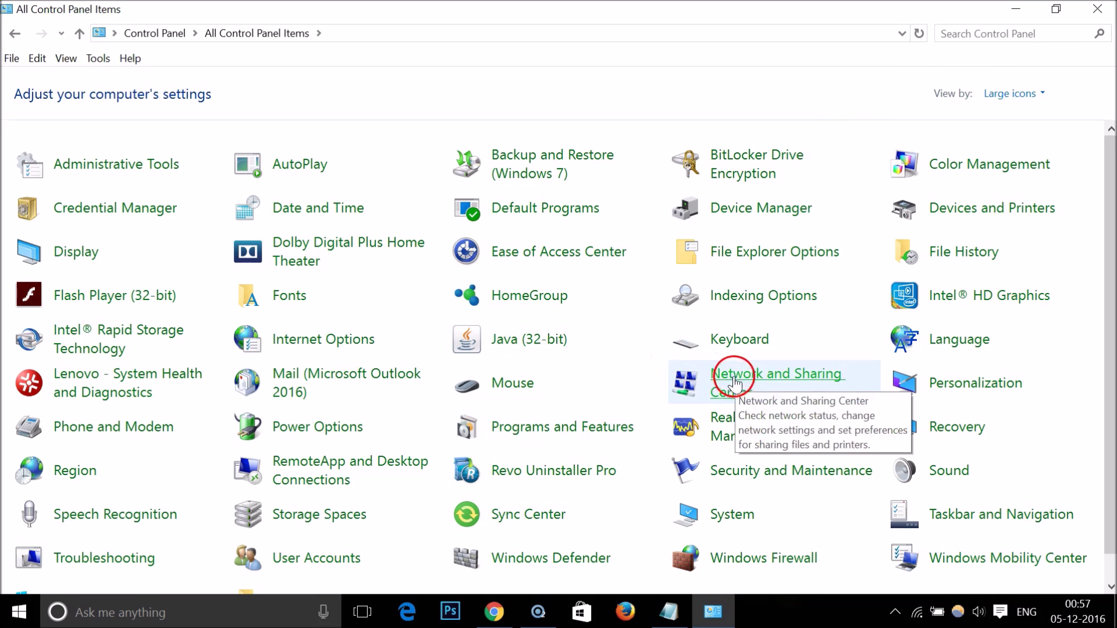
click(758, 386)
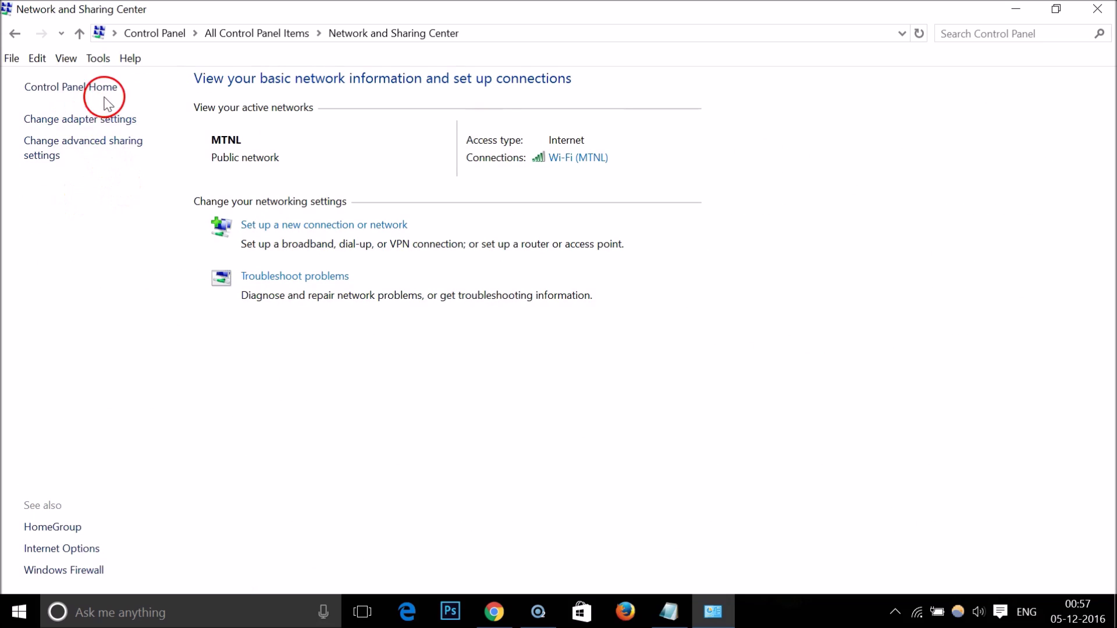
From Change adapter settings, open the Wi-Fi adapter's properties and its TCP/IPv4 settings.
click(91, 124)
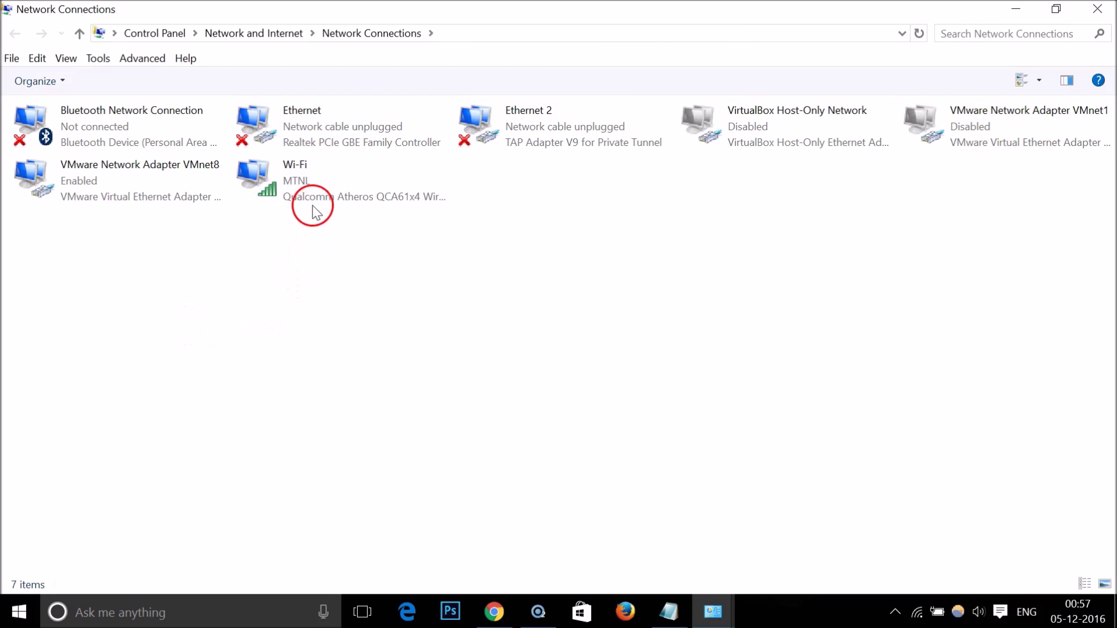
click(307, 188)
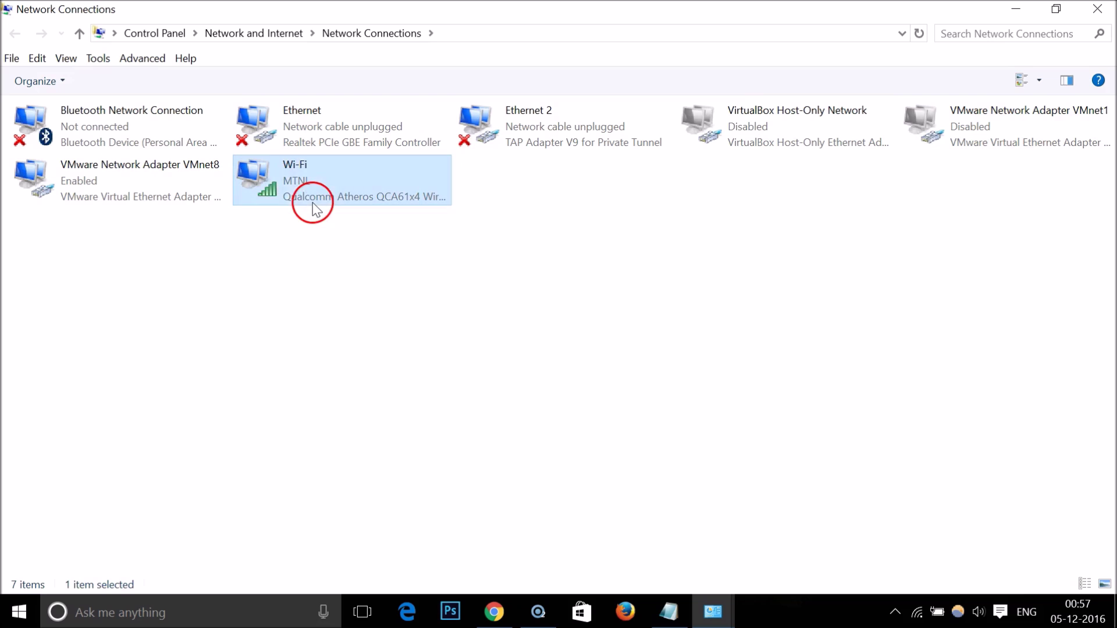
double_click(376, 173)
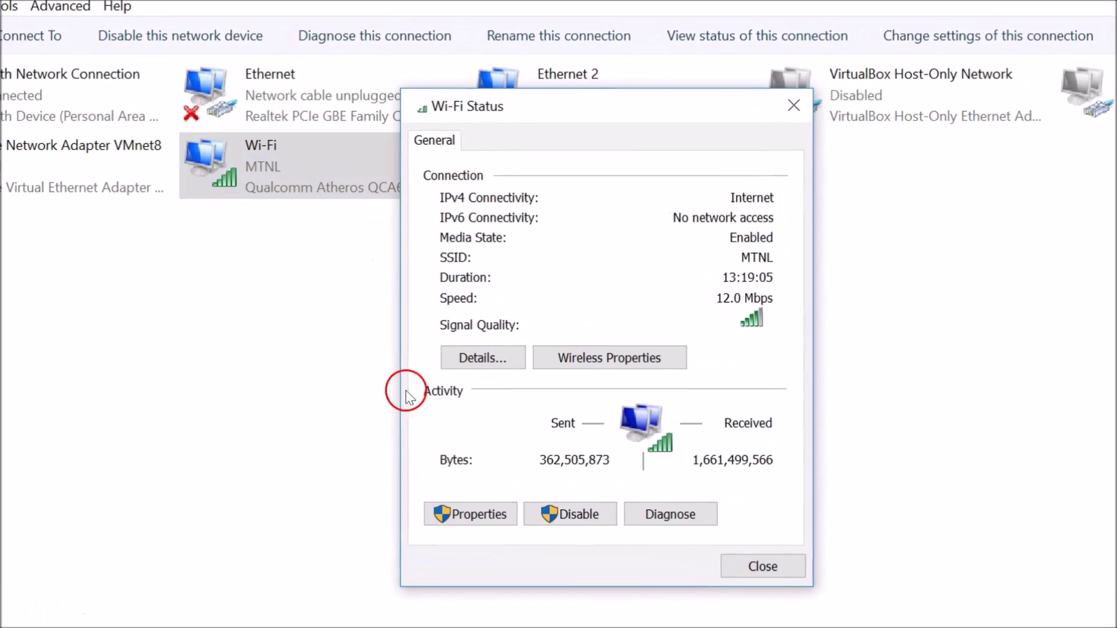
click(476, 517)
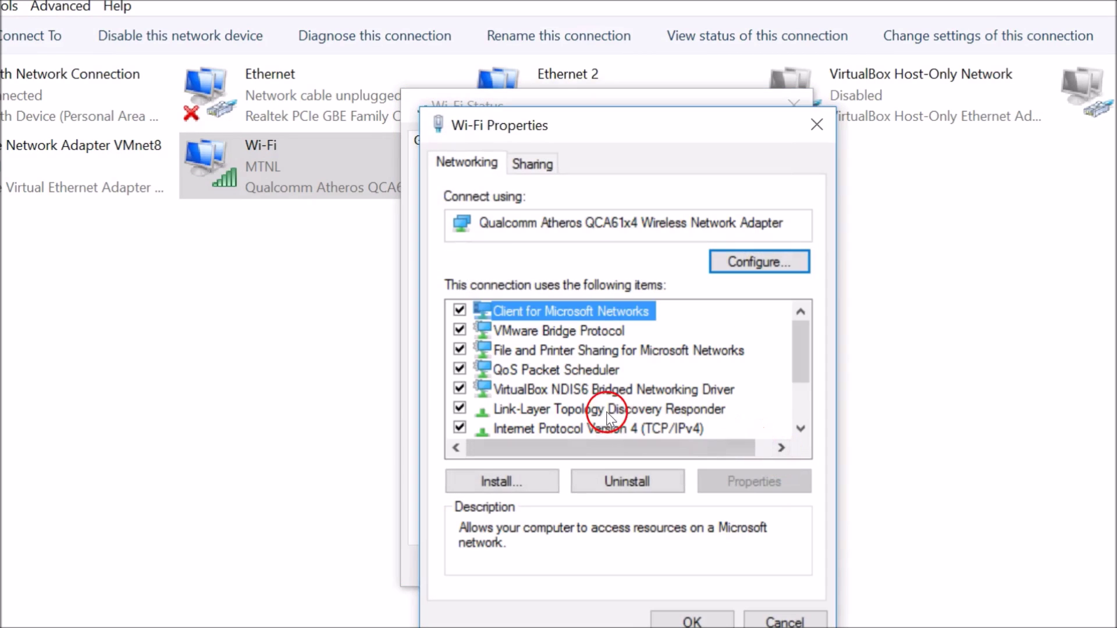
click(800, 429)
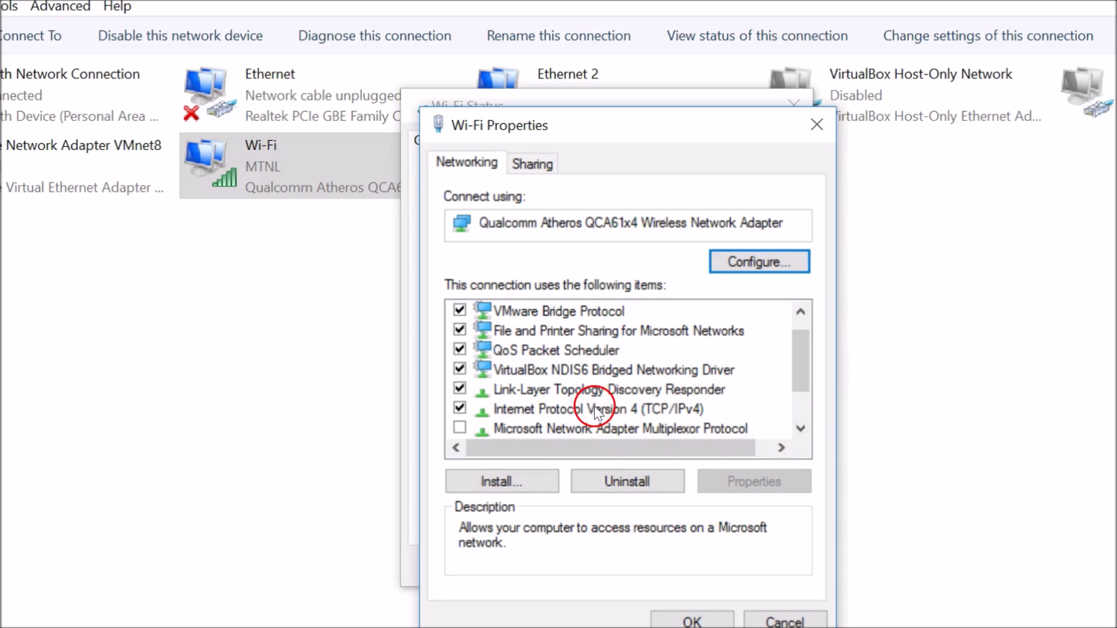
click(488, 410)
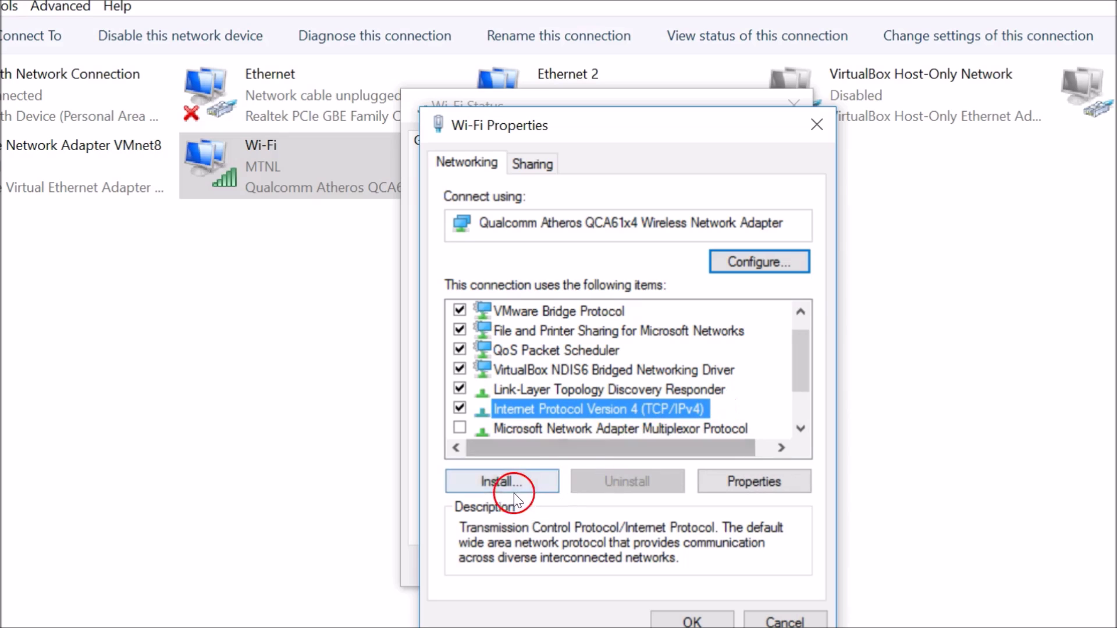
click(724, 491)
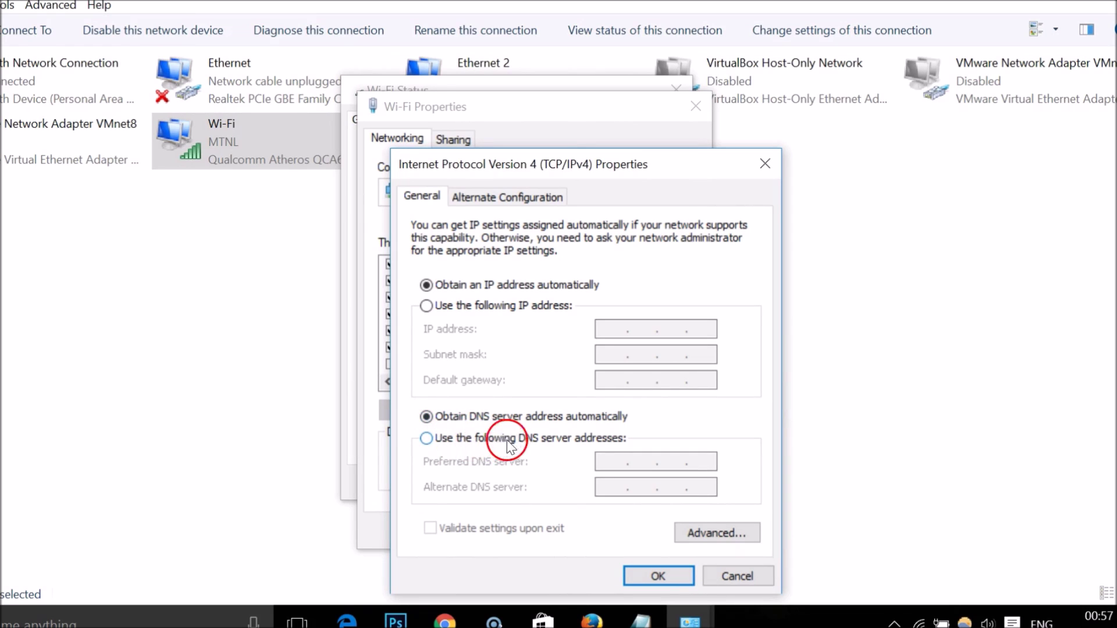
Set preferred DNS 8.8.8.8 and alternate 8.8.4.4, confirm with OK, and close Wi-Fi Properties.
click(558, 440)
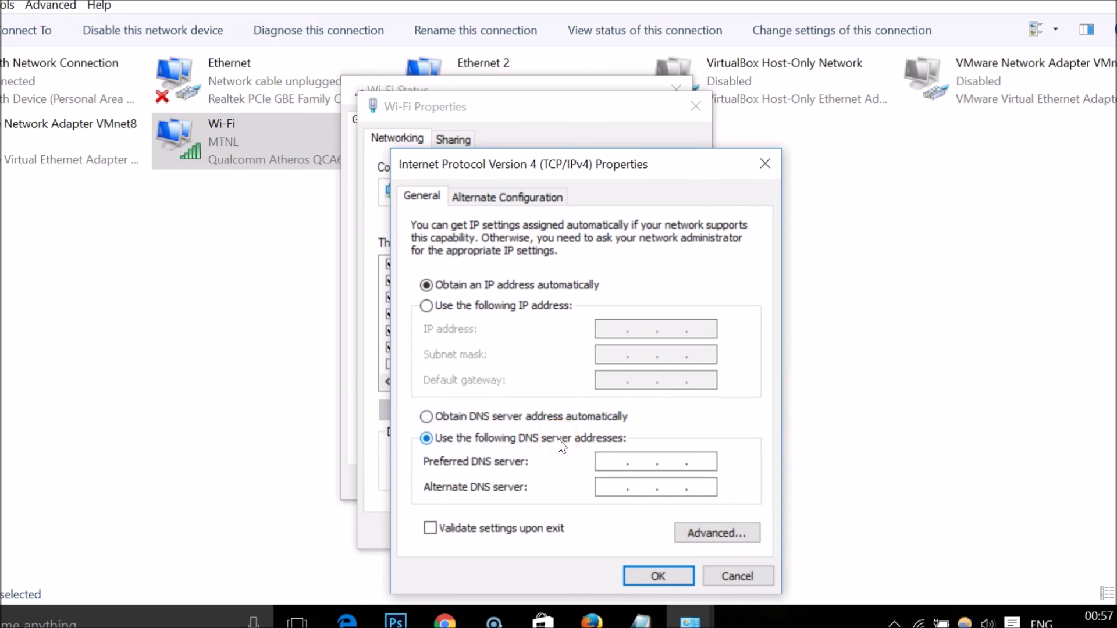
click(445, 620)
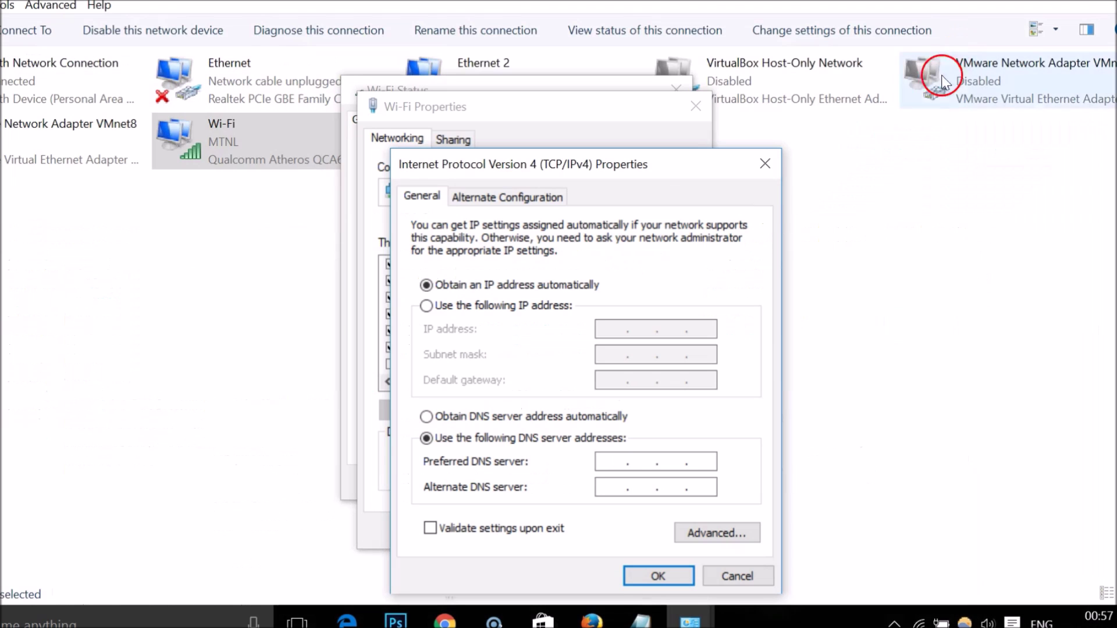
click(650, 455)
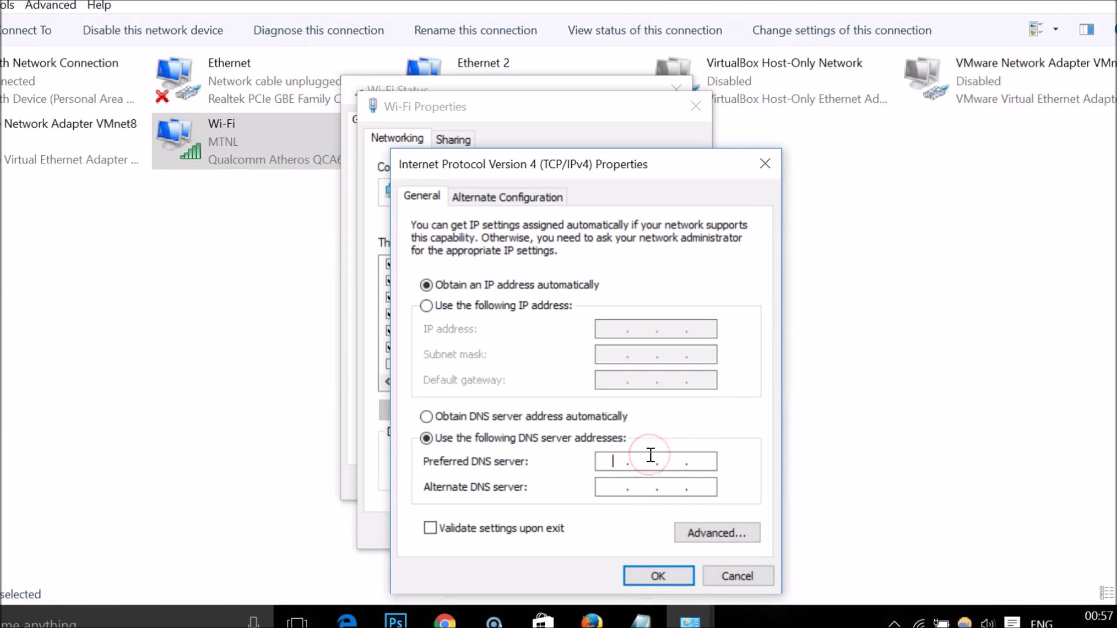
text(8.8.8.8)
key(Tab)
text(8.8.4.)
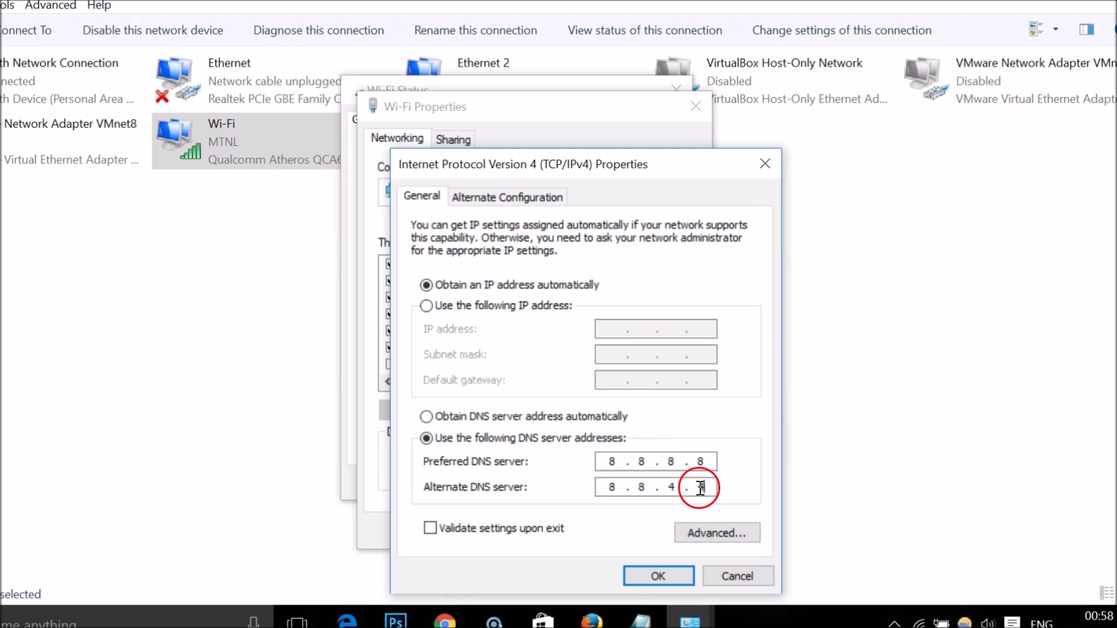
text(4)
click(652, 576)
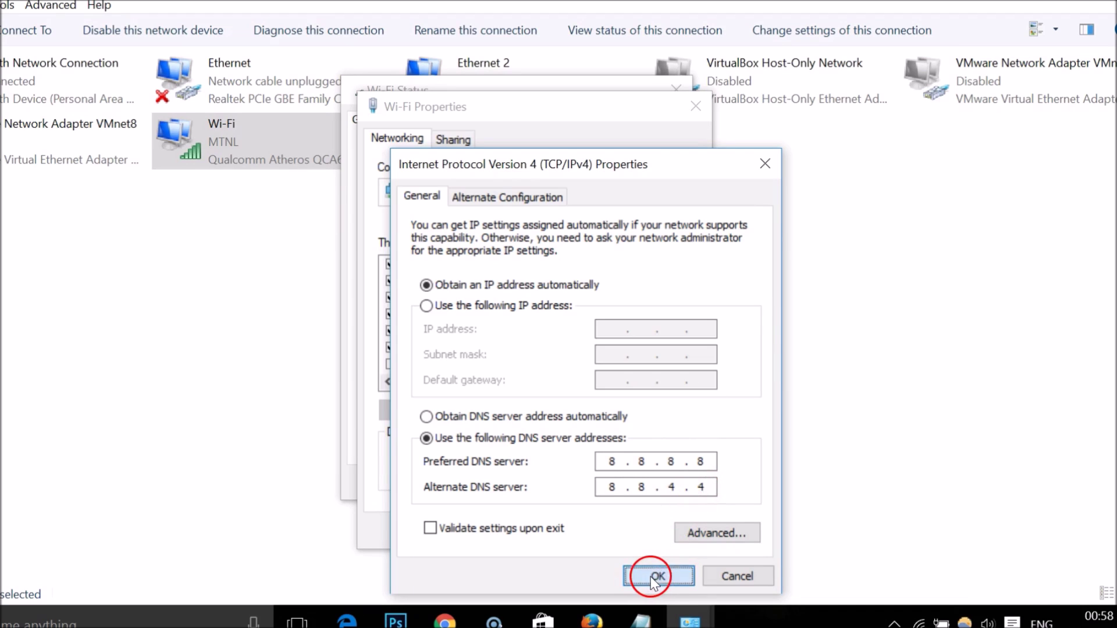
click(590, 527)
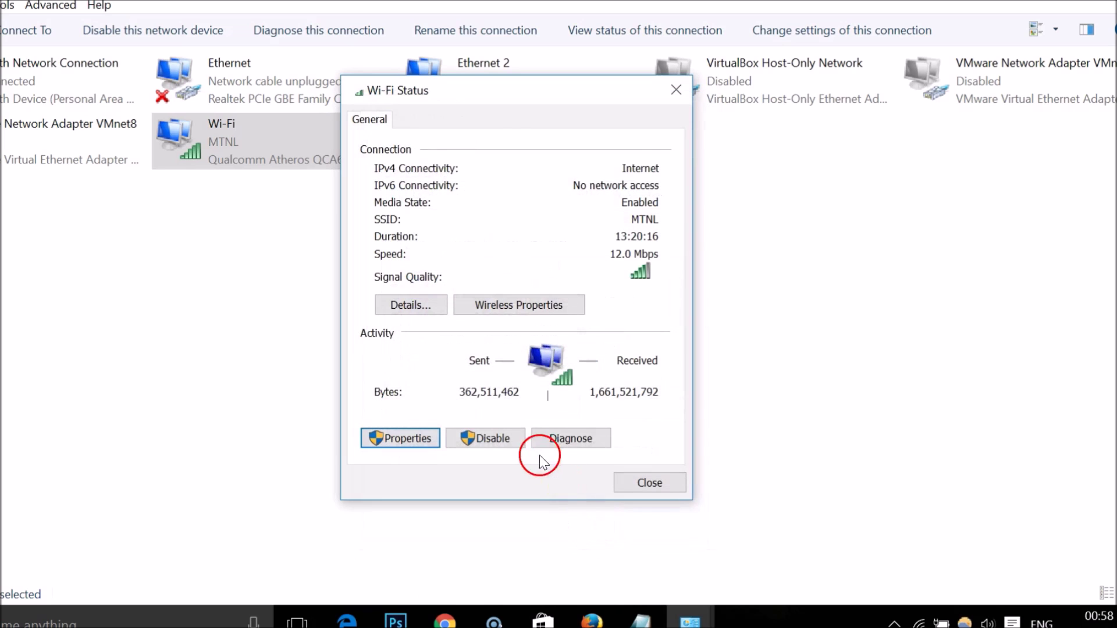
Close Wi-Fi Status, Network Connections and Network and Sharing Center, then restore the Notepad dns note.
click(669, 484)
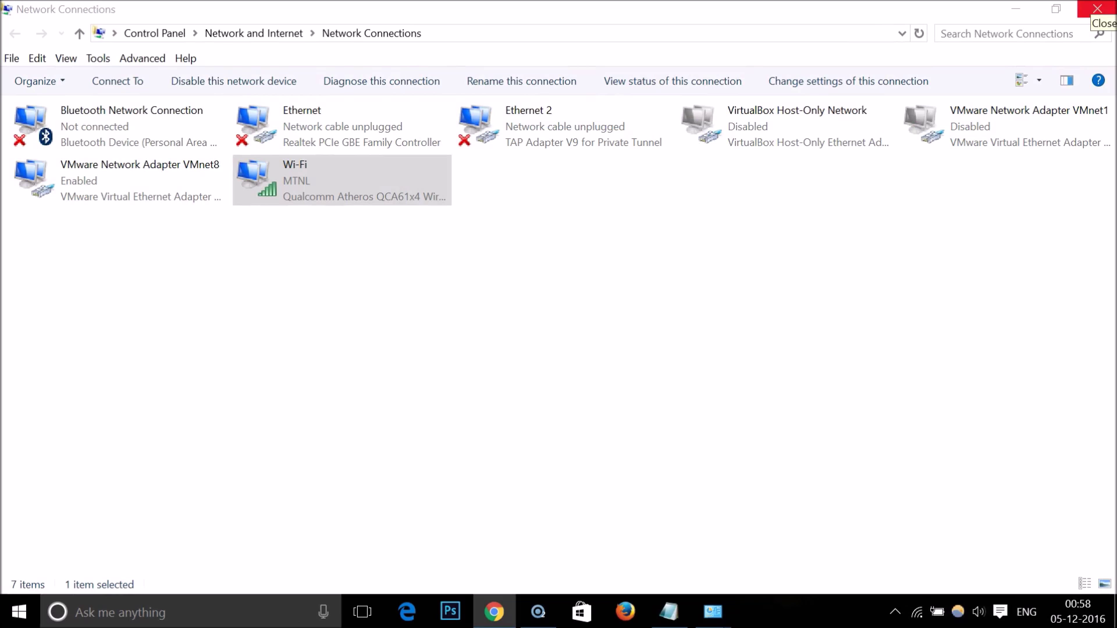
click(1097, 8)
click(1096, 7)
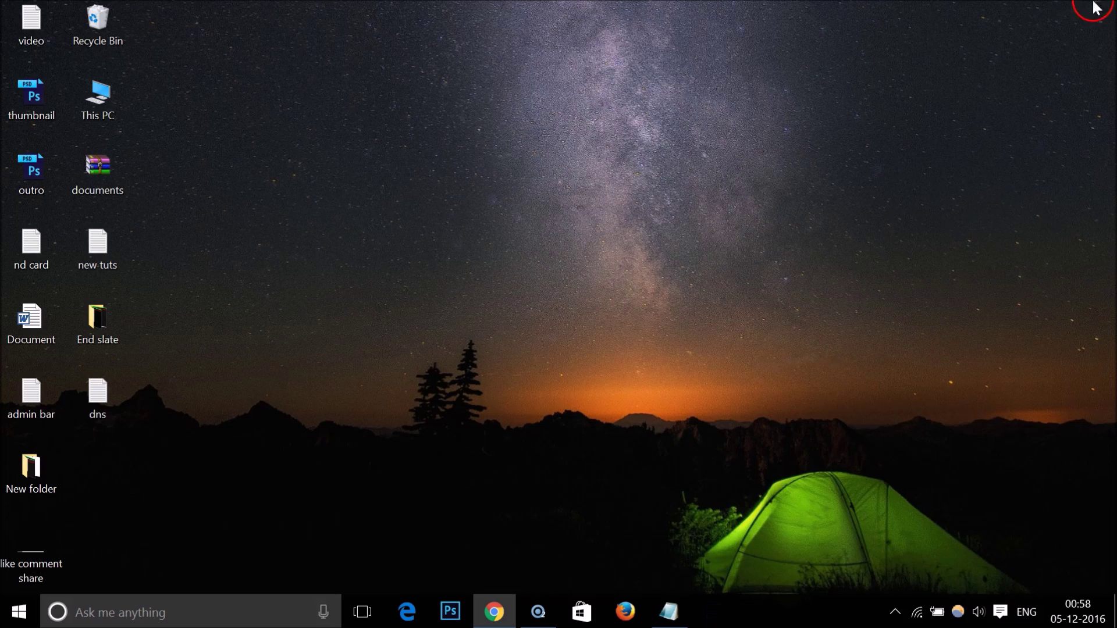
click(662, 621)
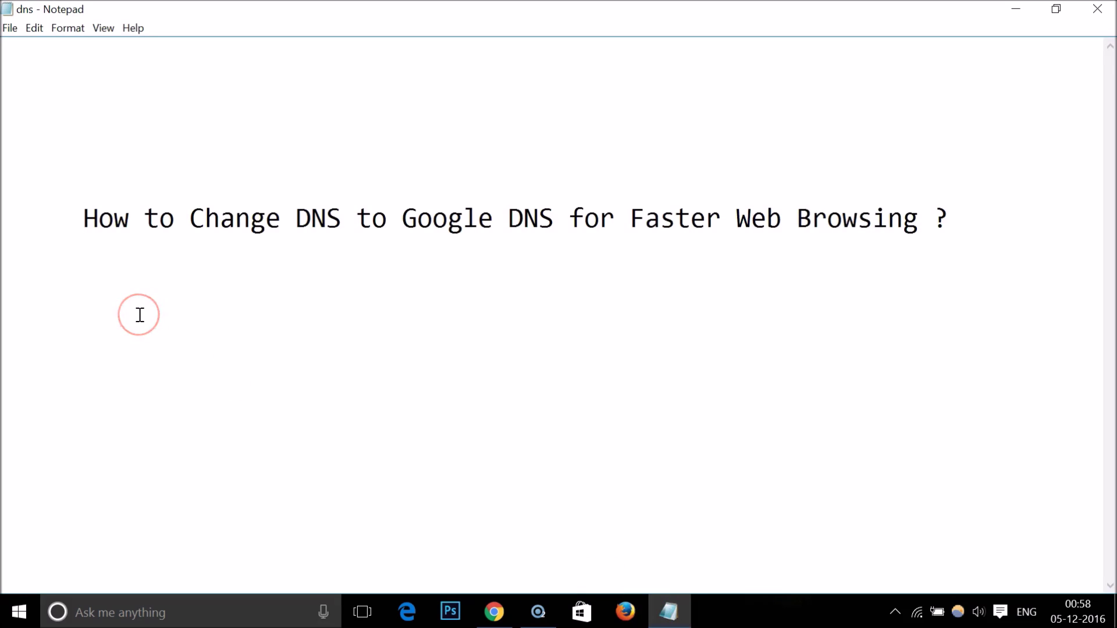